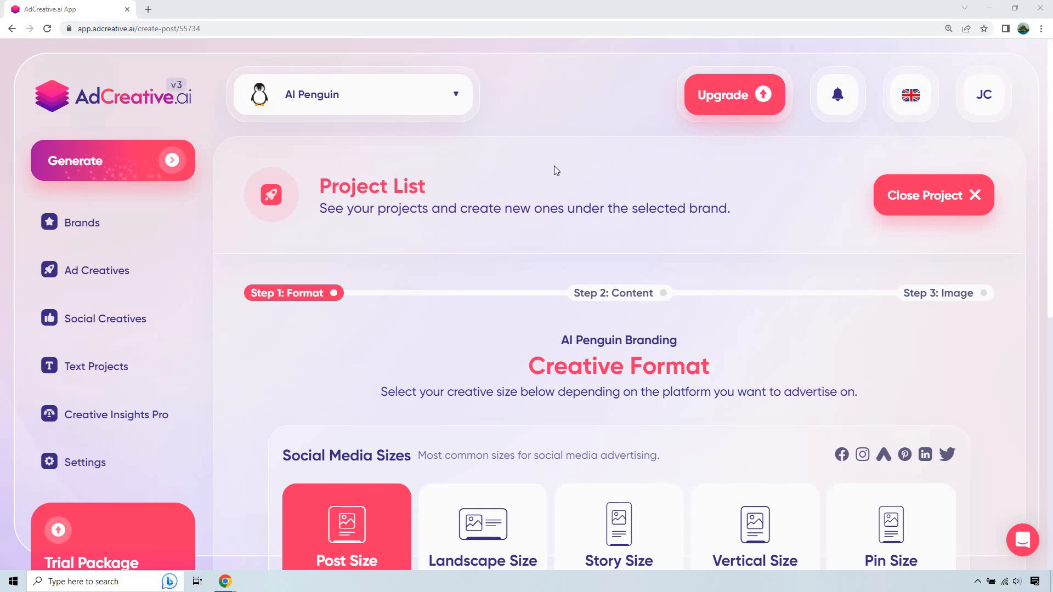
Step: Set the creative format to Landscape Size (1200x628) among the social media sizes
scroll(652, 215, down, 1)
scroll(729, 220, down, 6)
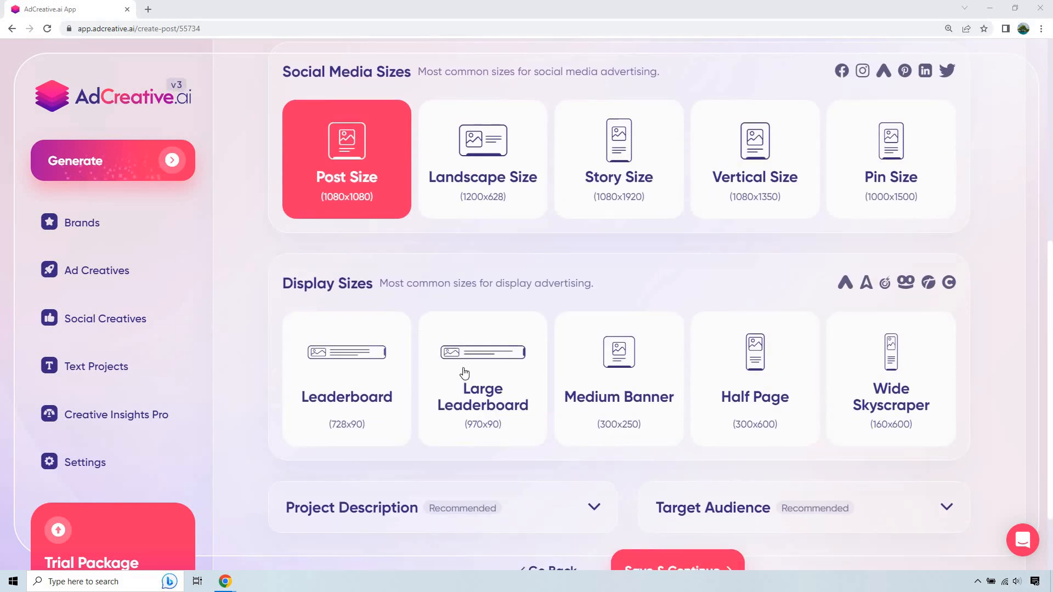
scroll(469, 368, up, 1)
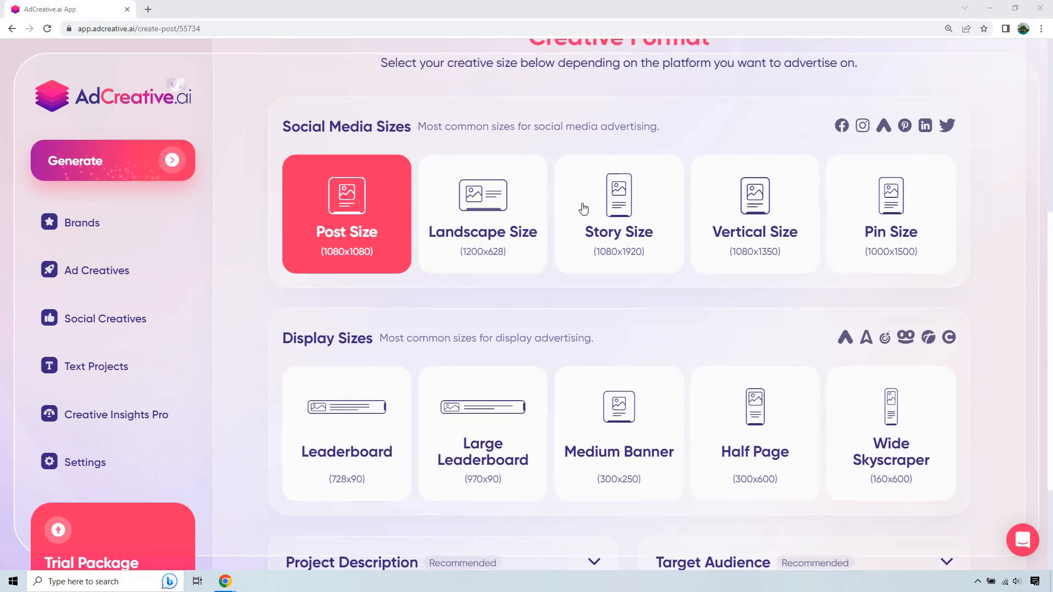
click(513, 214)
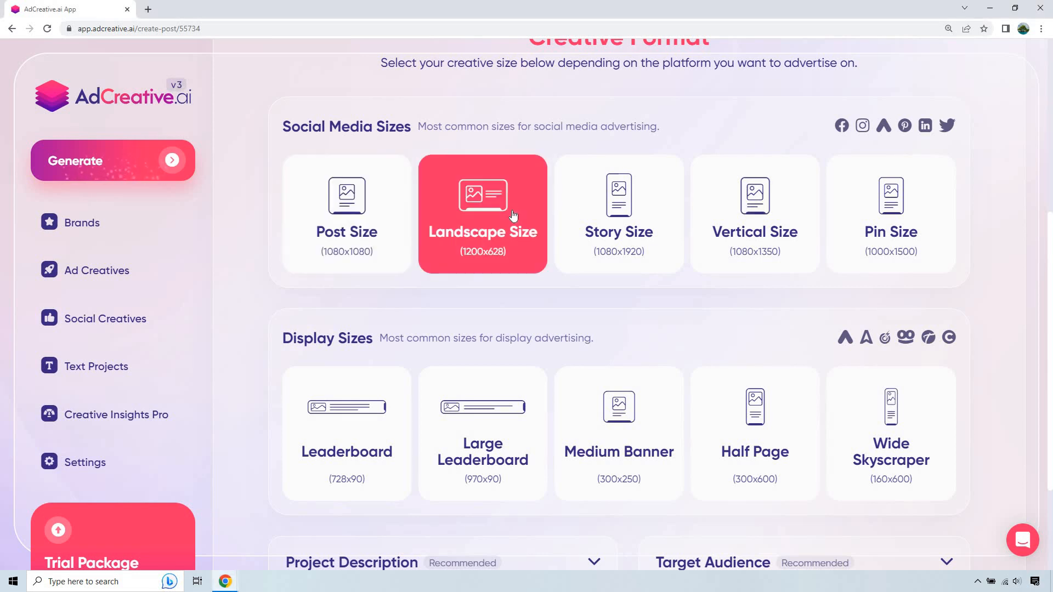
Step: Expand the project description, enter Bloggers as the target audience, and save the format settings to continue
scroll(521, 348, down, 3)
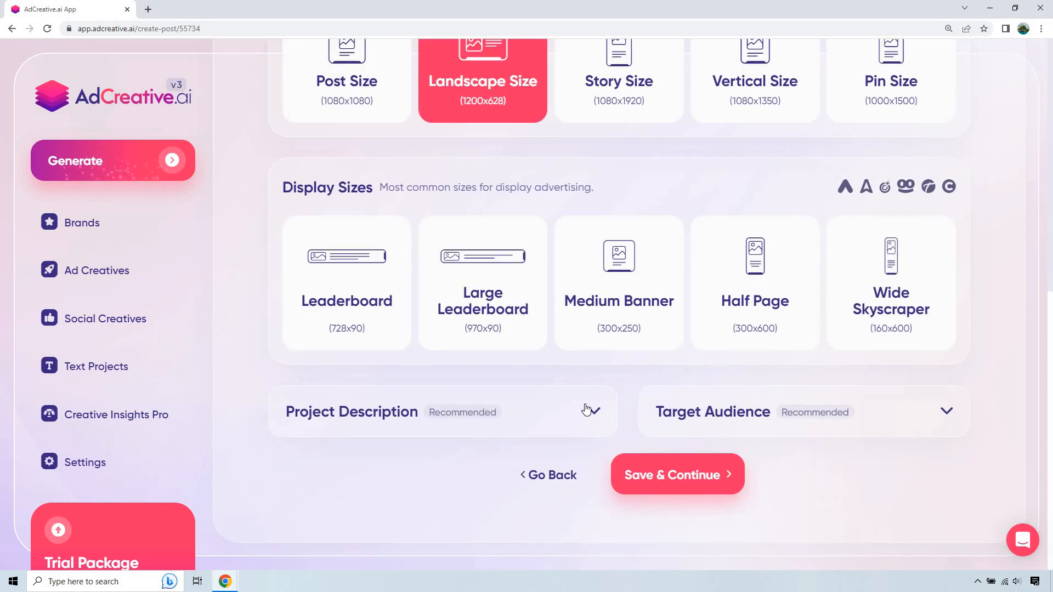
click(590, 412)
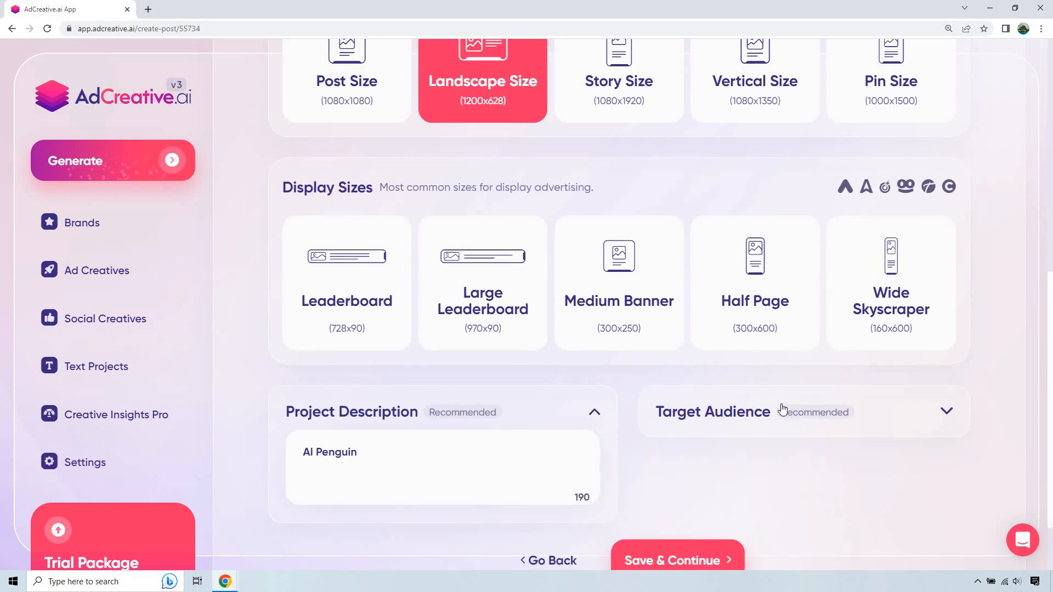
click(945, 412)
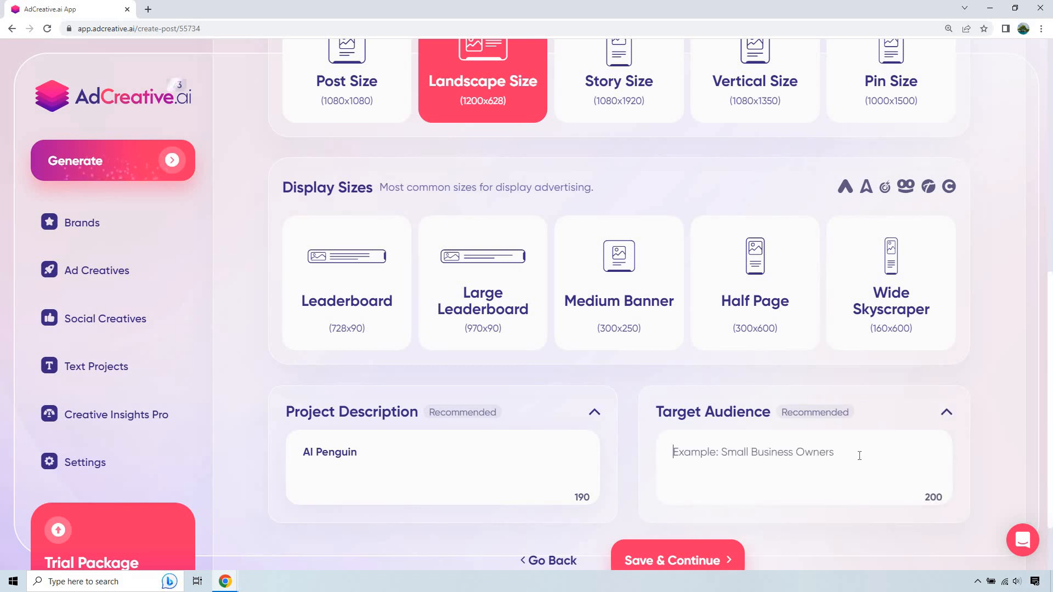
click(859, 455)
text(Bloggers)
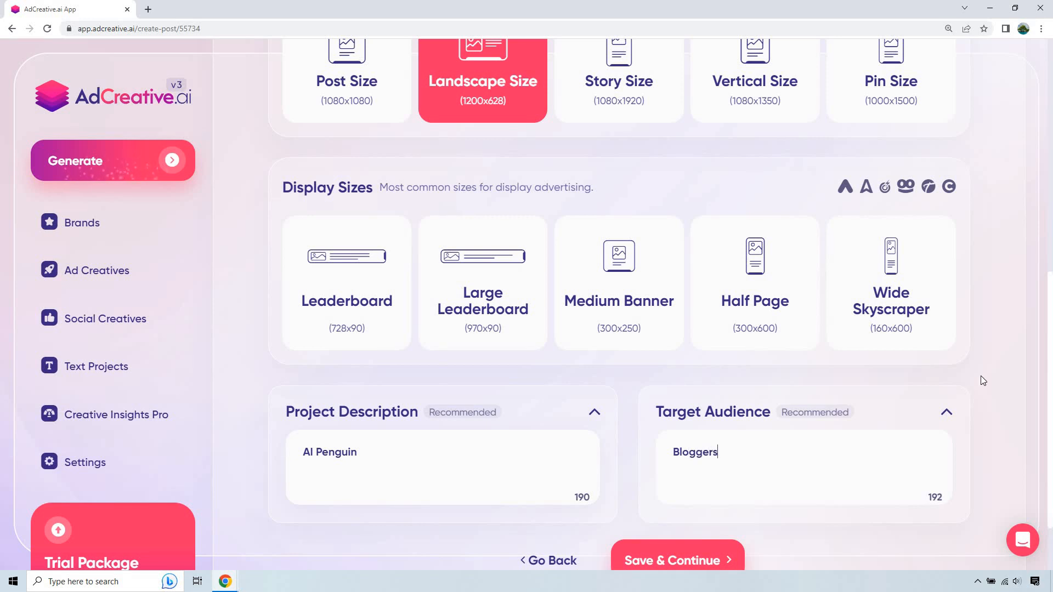
scroll(999, 365, down, 1)
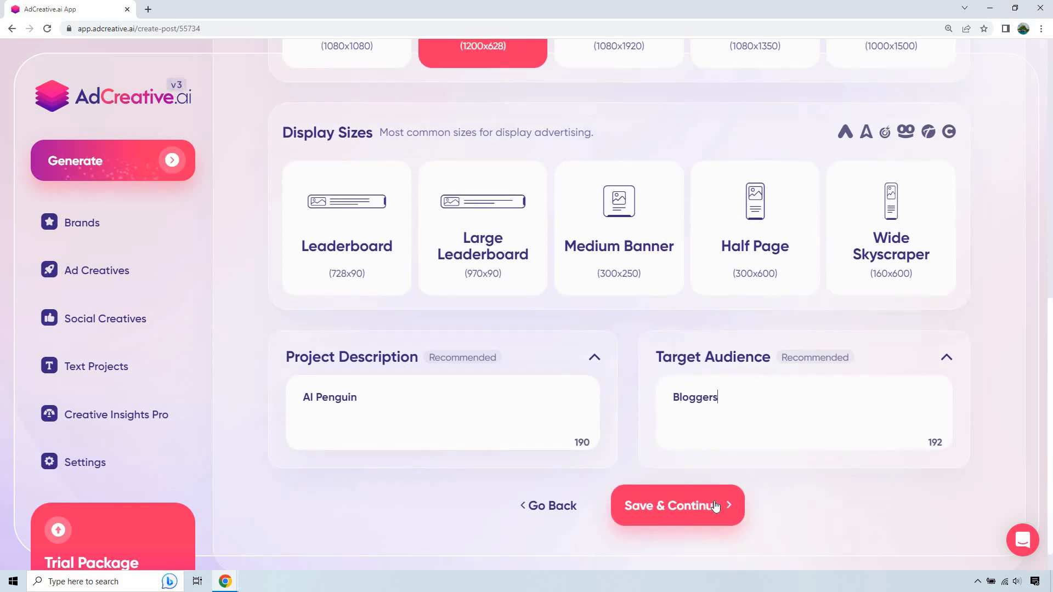
click(715, 506)
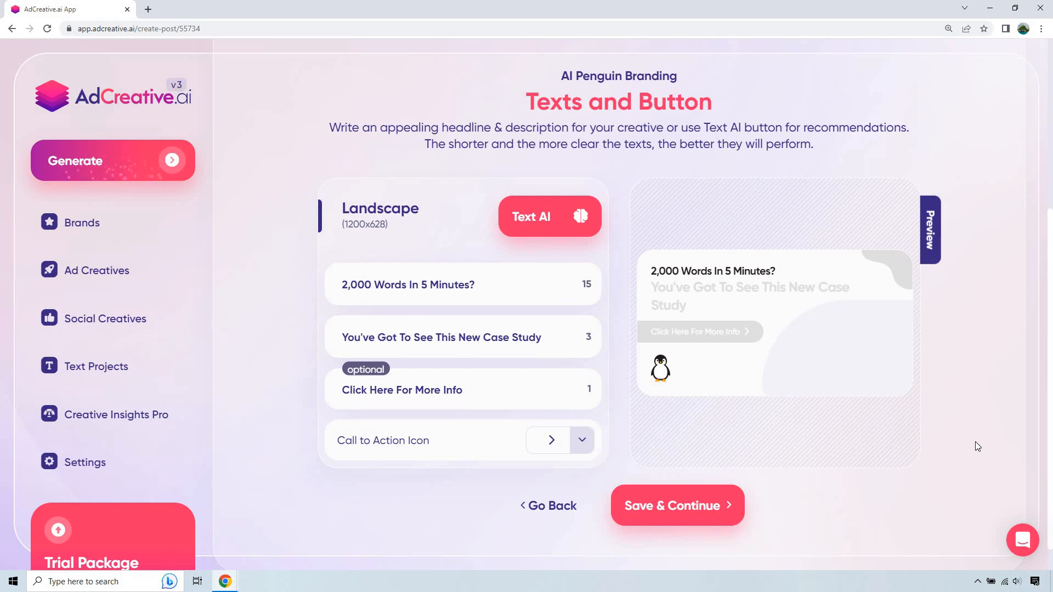
Step: Save the creative's texts and search the stock image database for "blog post" background images
click(700, 505)
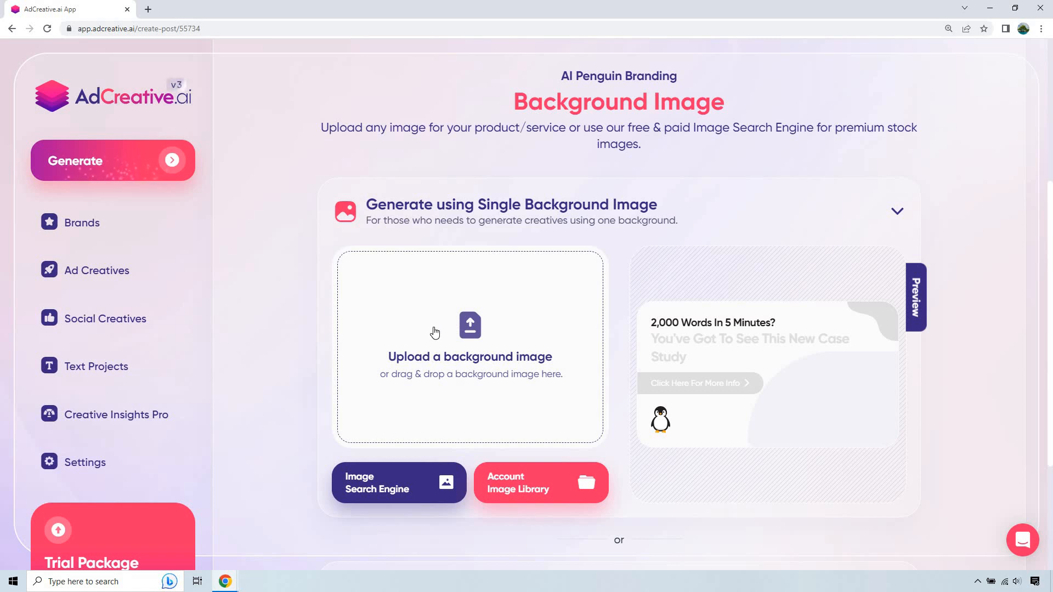
click(382, 490)
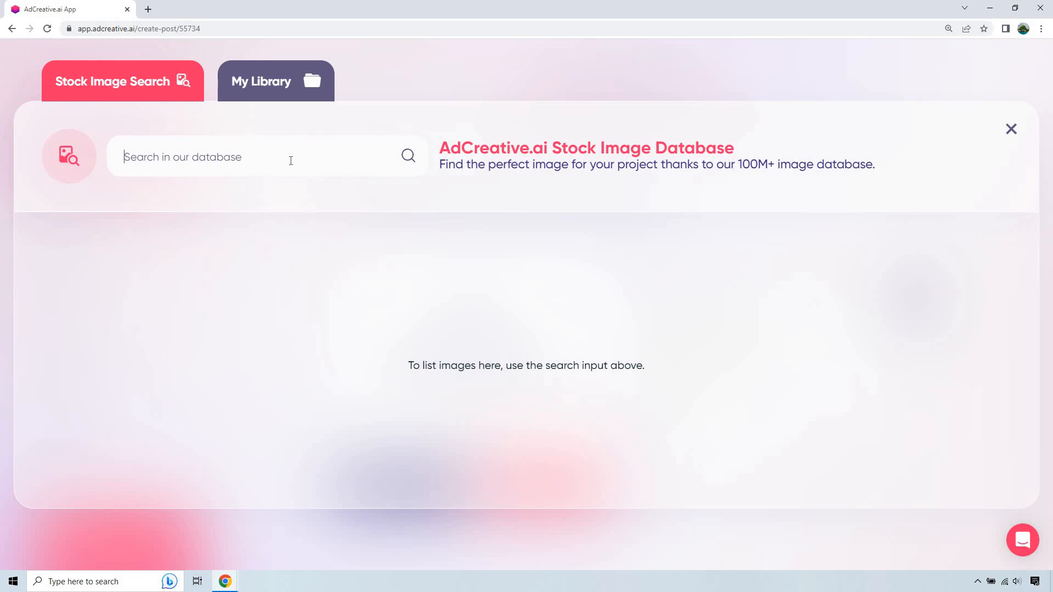
text(blog post)
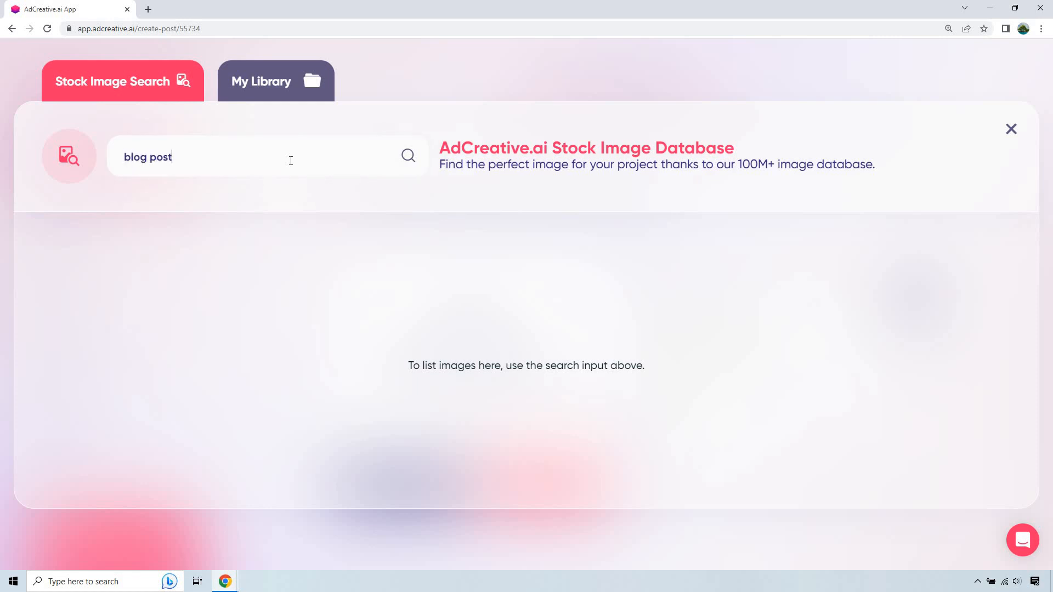
key(Return)
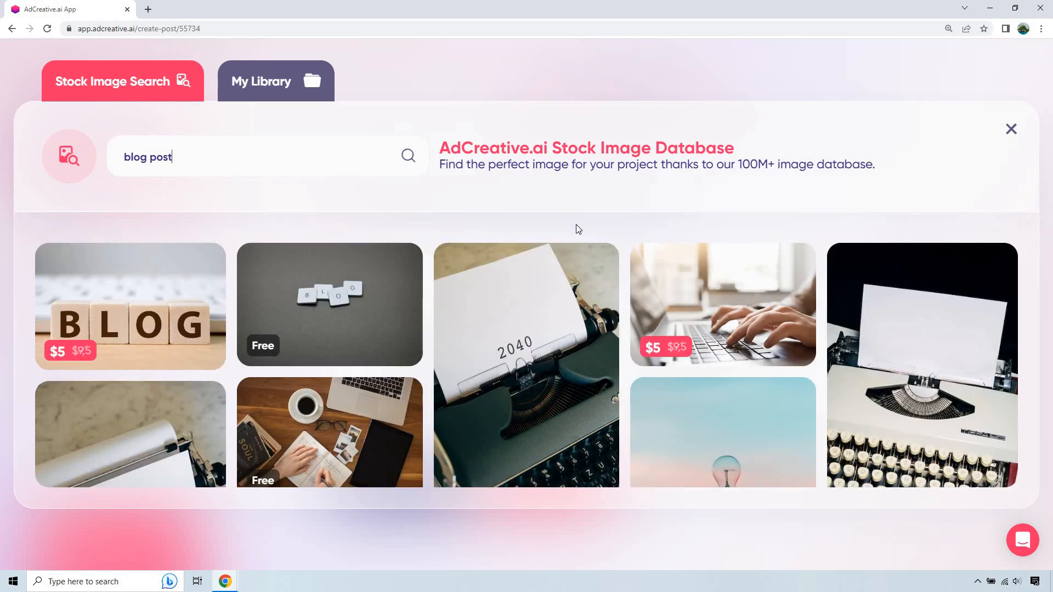
Step: Use the free overhead photo of hands writing beside a coffee cup as background and shift its crop to the image's lower edge
scroll(541, 277, down, 2)
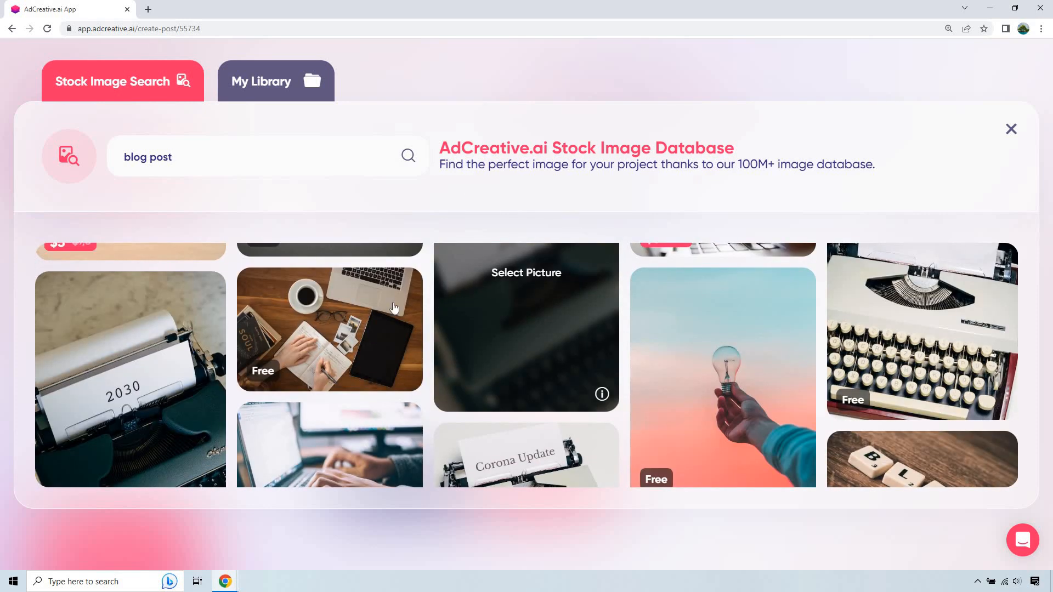
scroll(361, 302, down, 3)
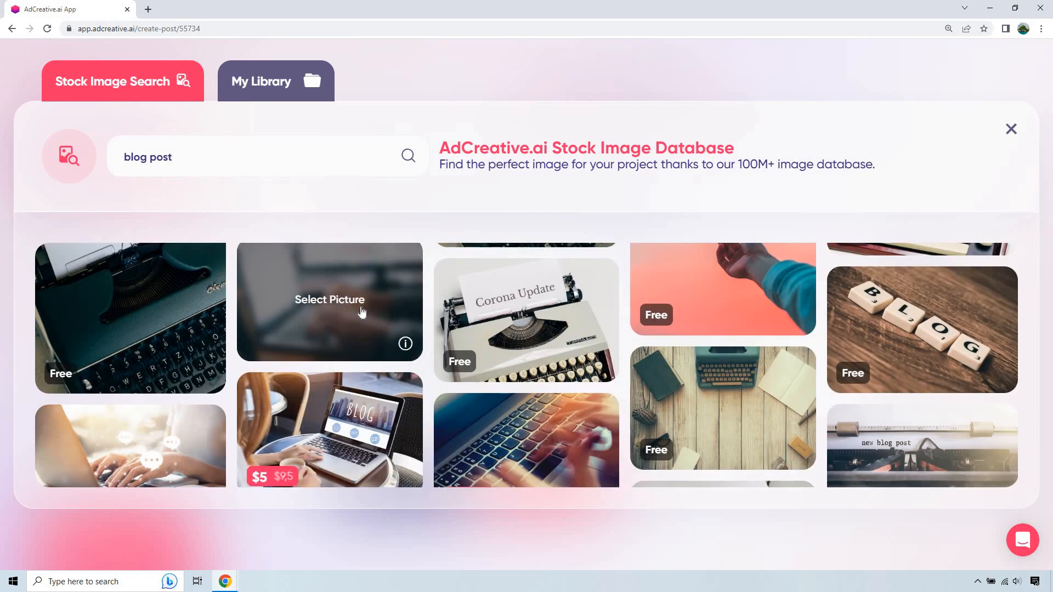
scroll(361, 312, down, 2)
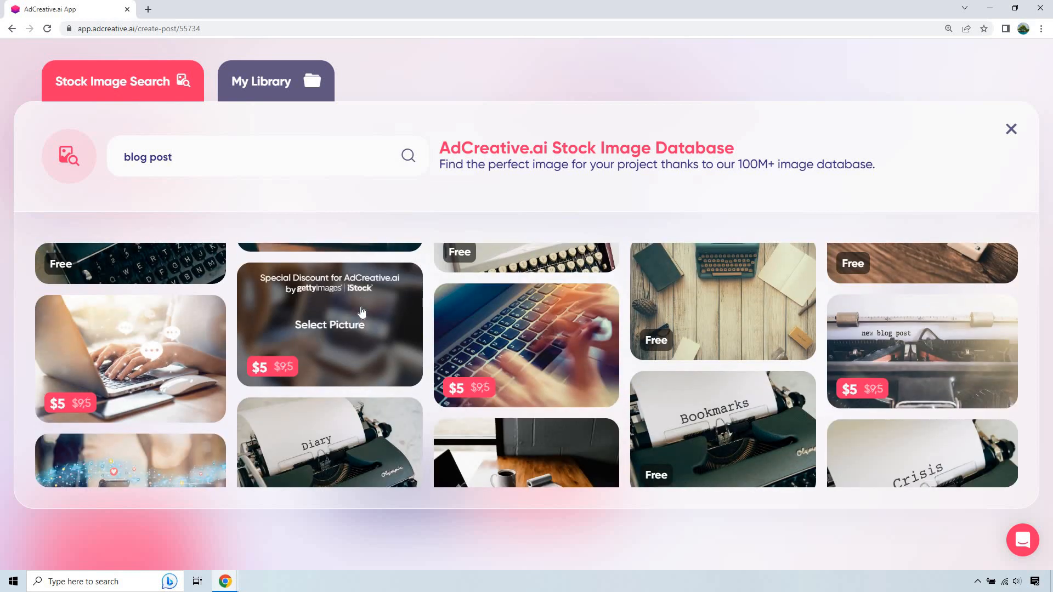
scroll(362, 312, down, 3)
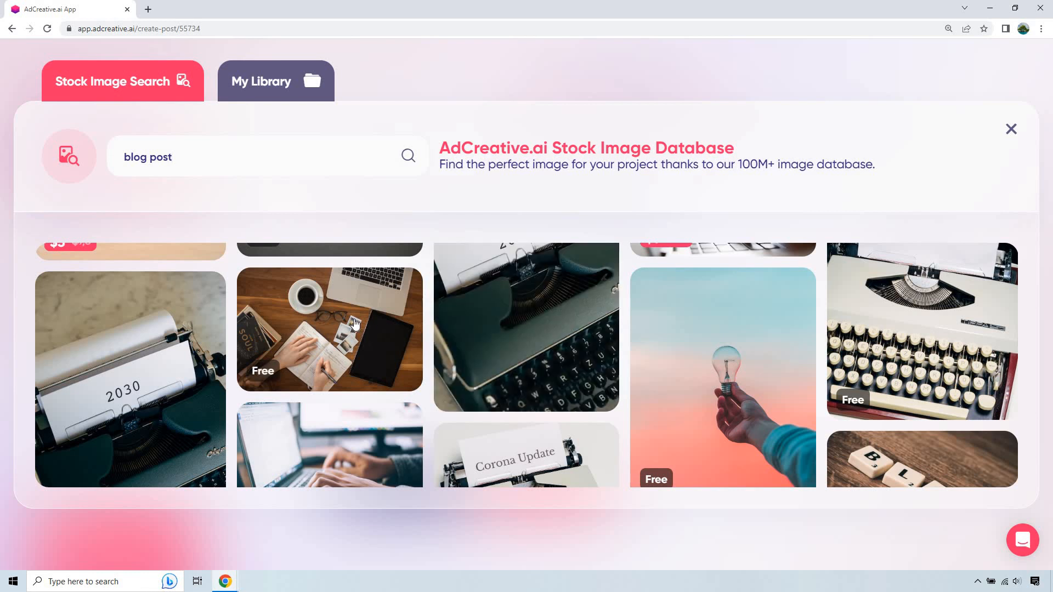
click(357, 321)
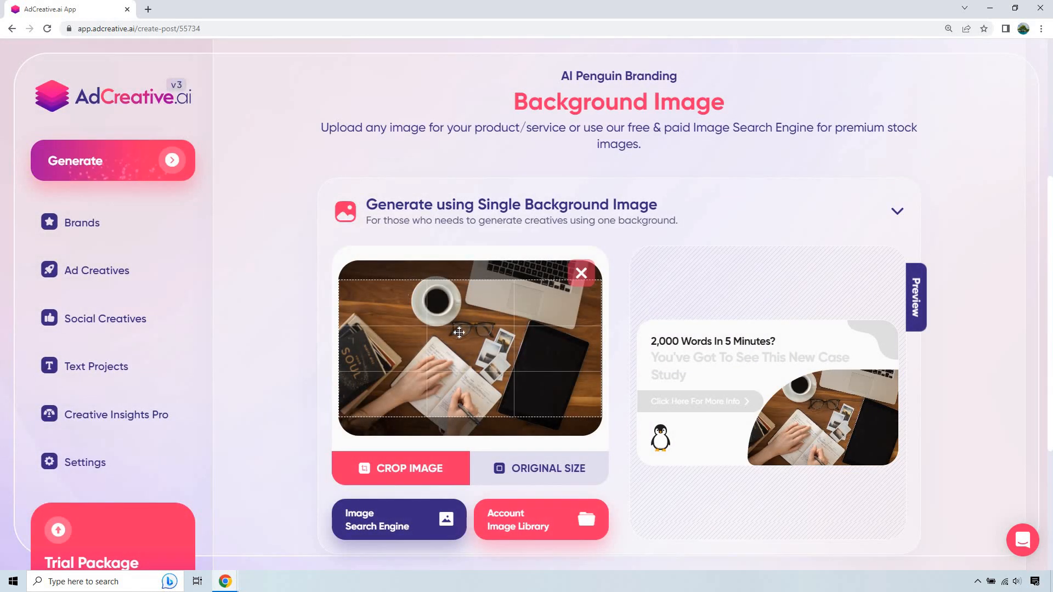
drag(460, 350, 460, 368)
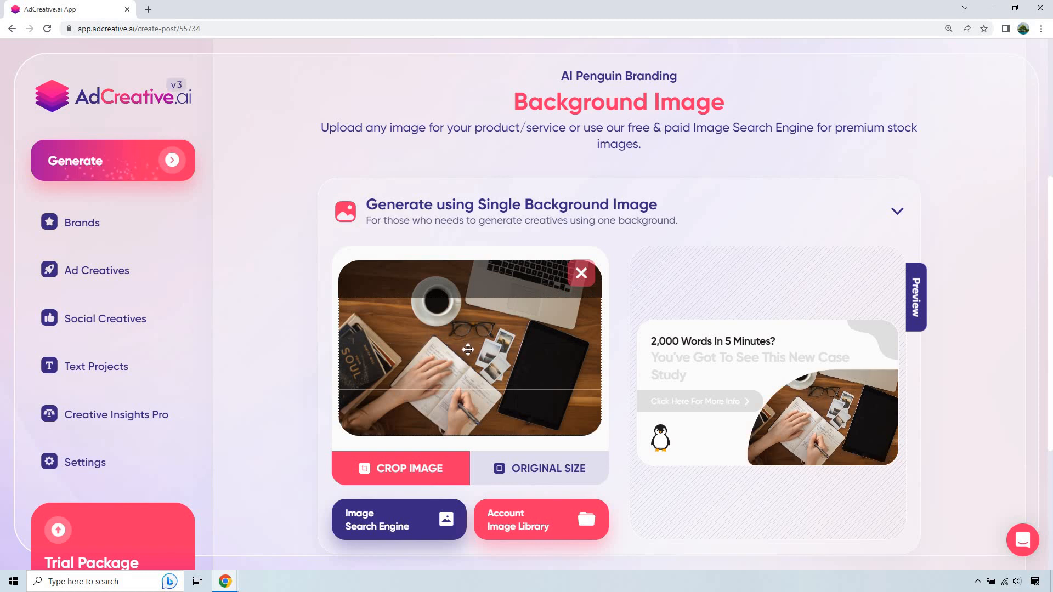
drag(468, 349, 468, 351)
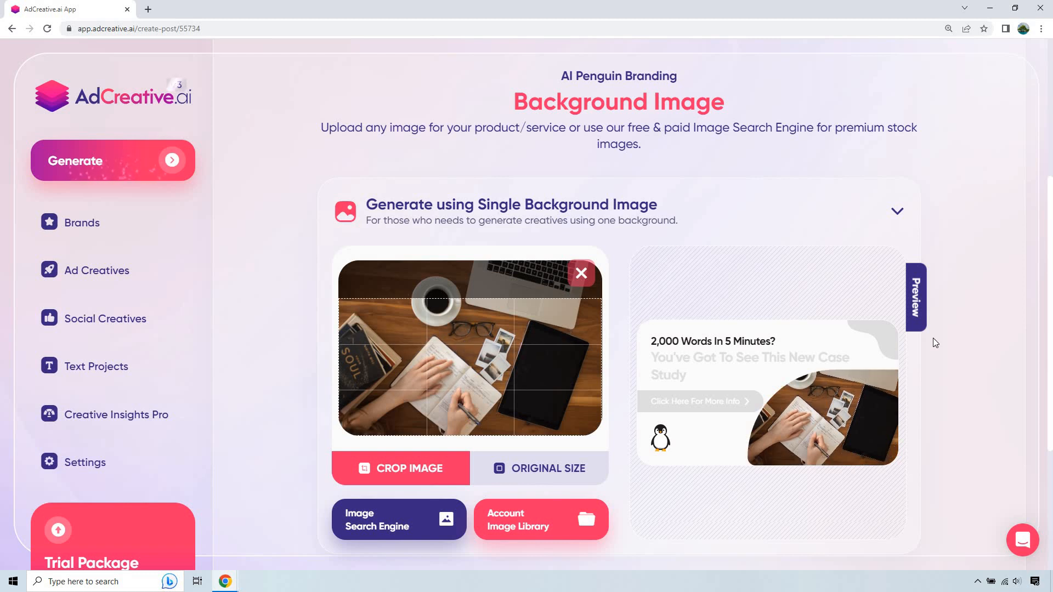
Step: Create the post from the single background image, saving the project as "AI 2" and generating the creatives
scroll(958, 329, down, 4)
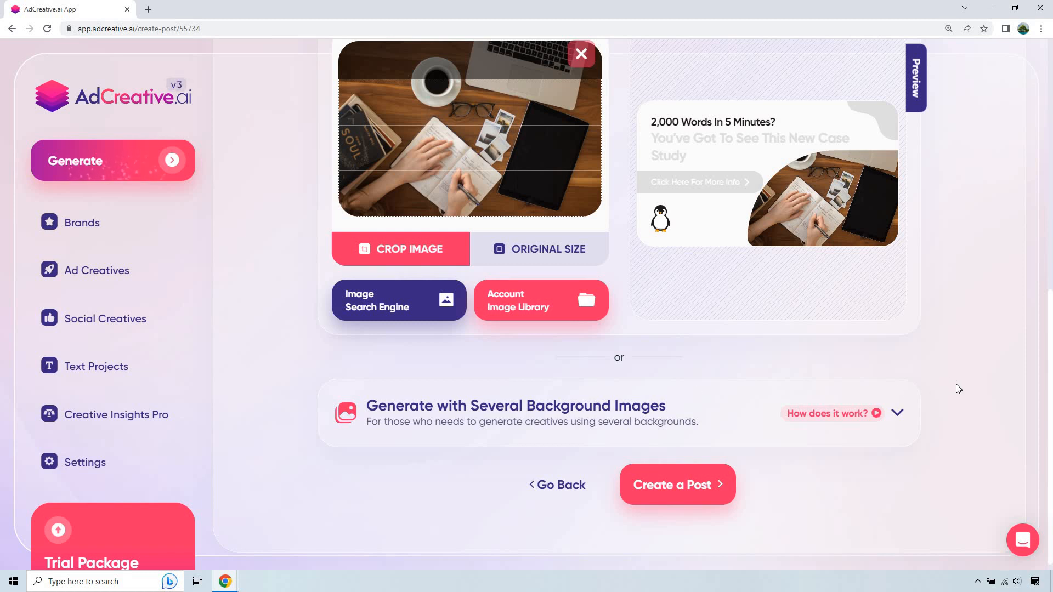
scroll(956, 384, up, 2)
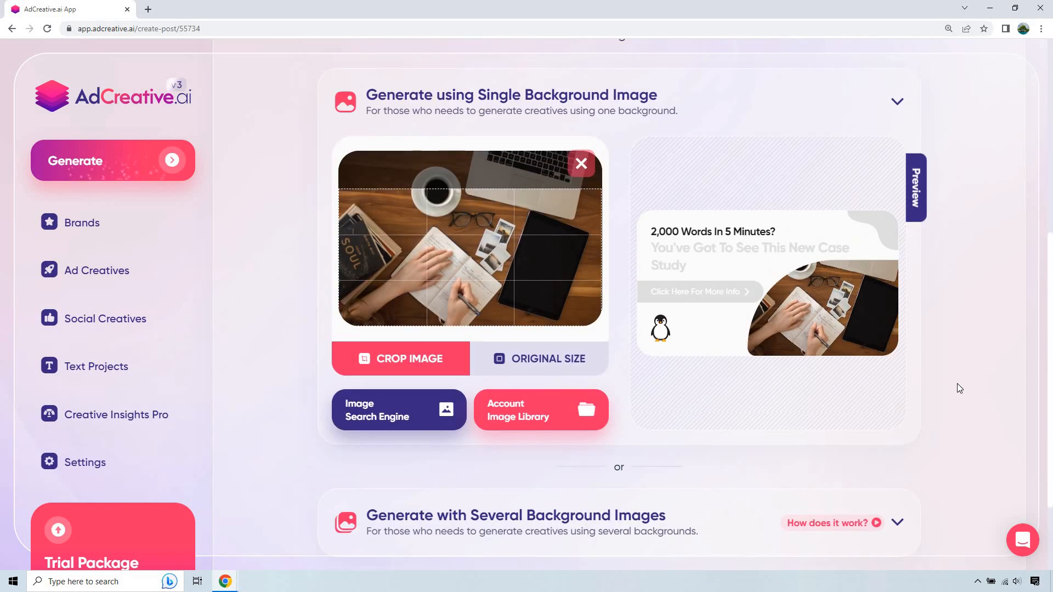
scroll(956, 384, down, 1)
scroll(945, 408, down, 2)
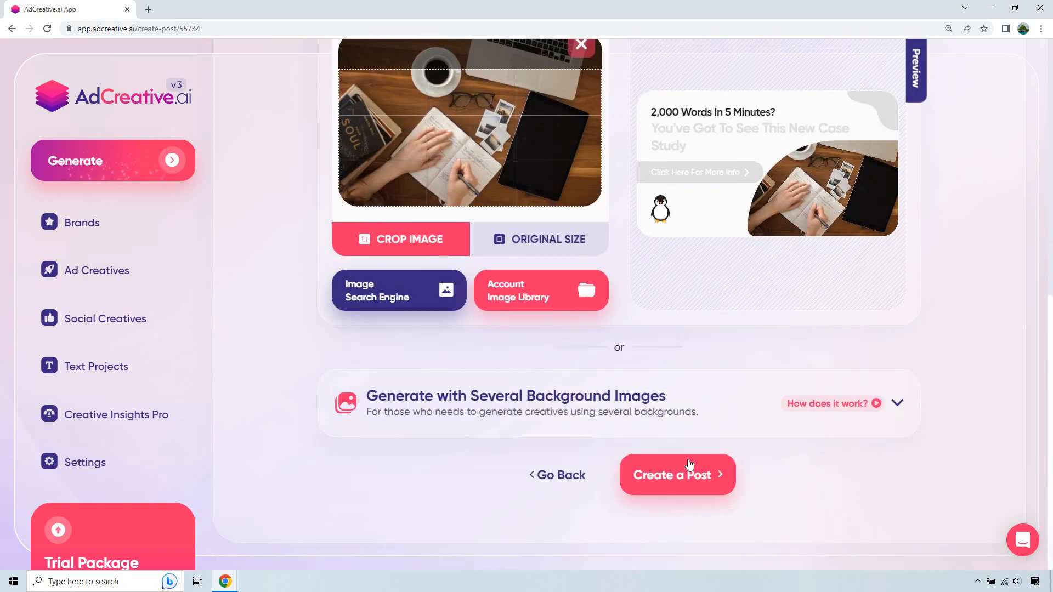
click(683, 472)
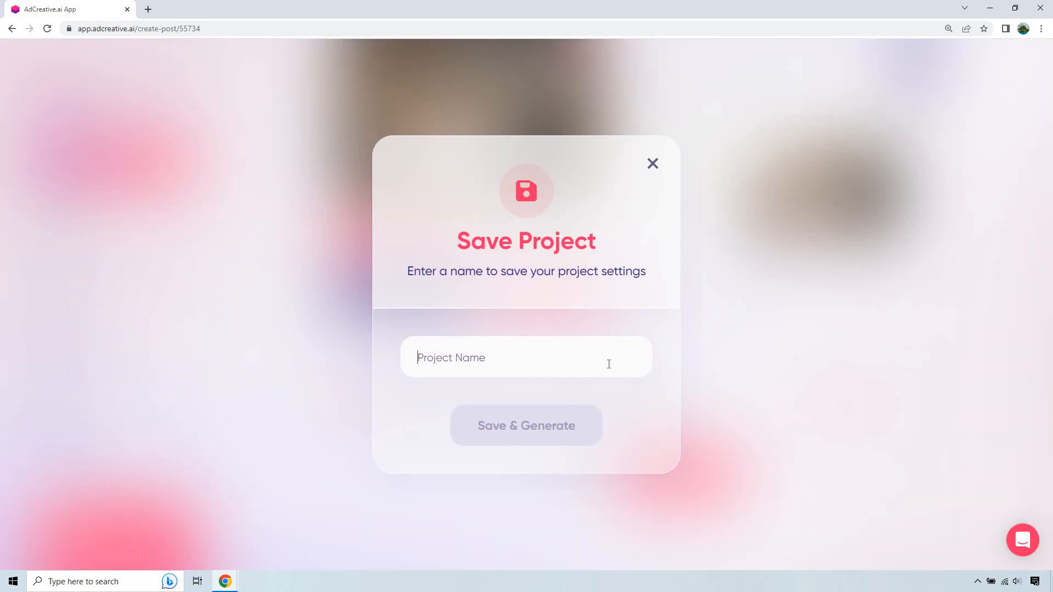
text(AI)
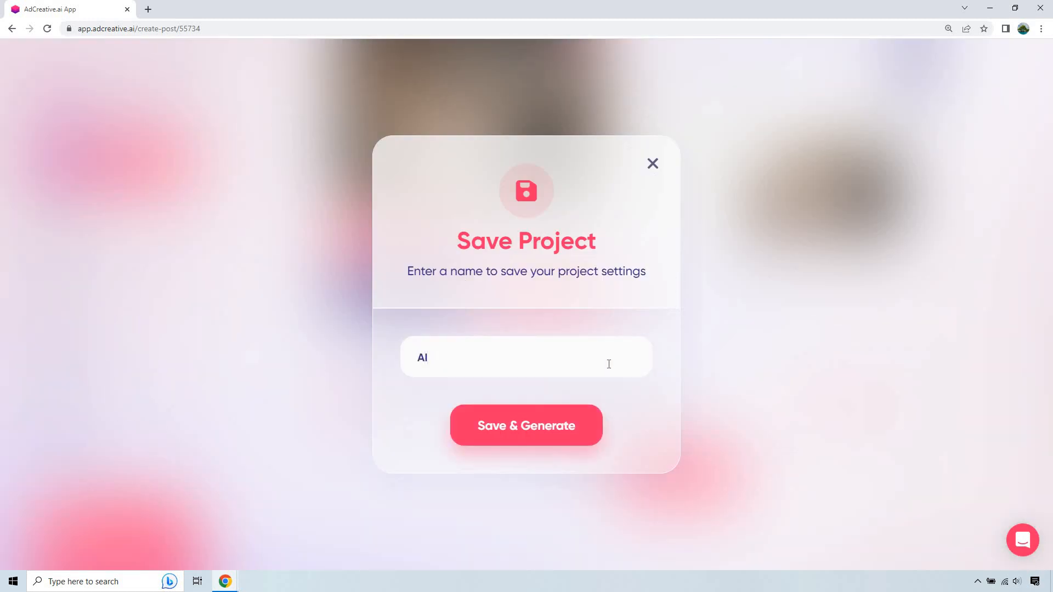
text( 2)
click(538, 428)
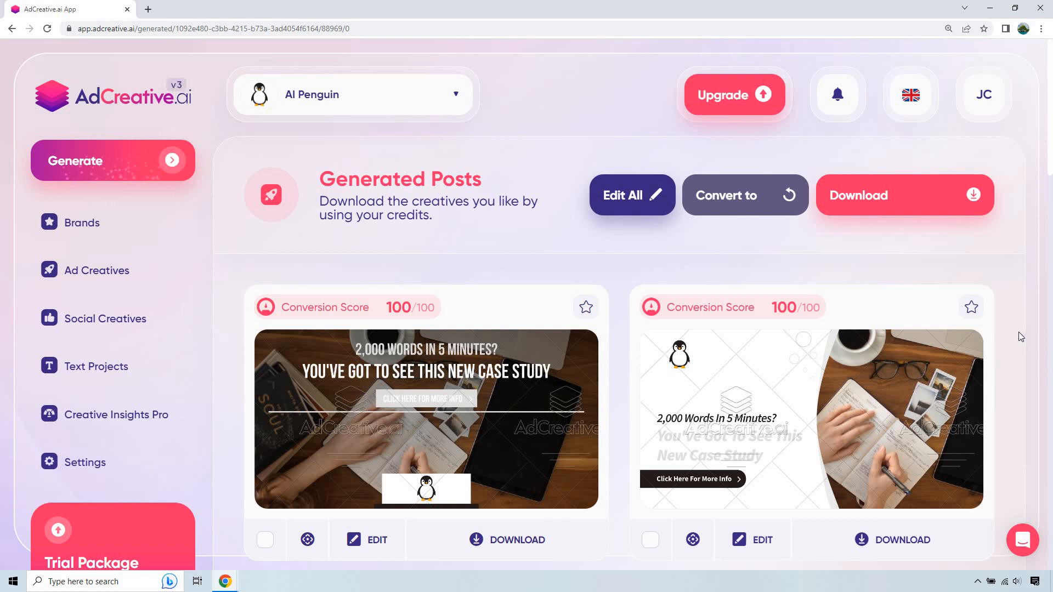
Step: Review the generated landscape creatives, comparing their layouts, text legibility and conversion scores
scroll(1018, 331, down, 4)
scroll(1019, 329, down, 4)
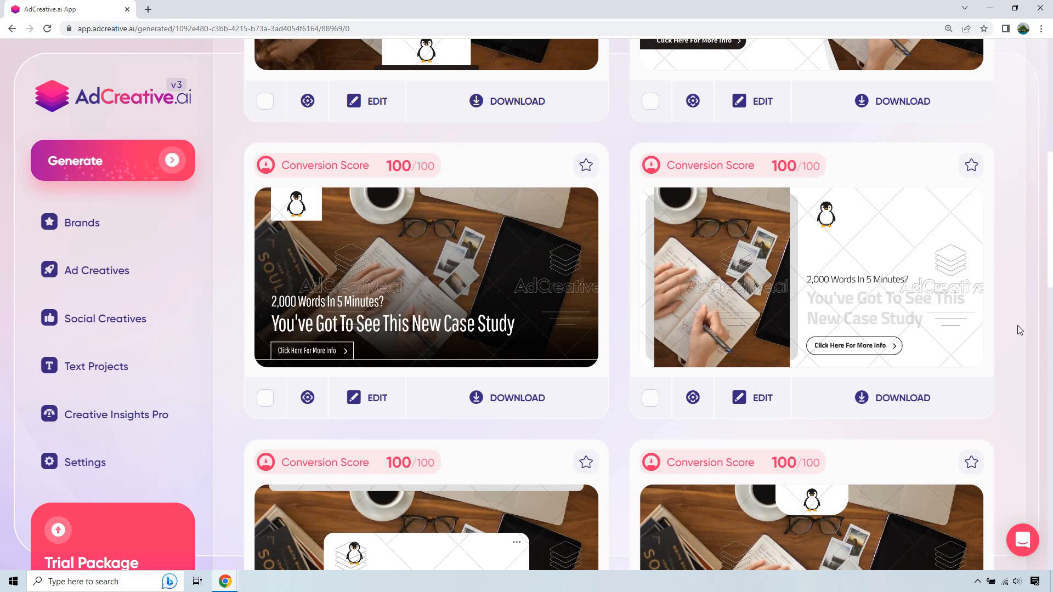
scroll(1014, 329, down, 2)
scroll(1013, 328, down, 3)
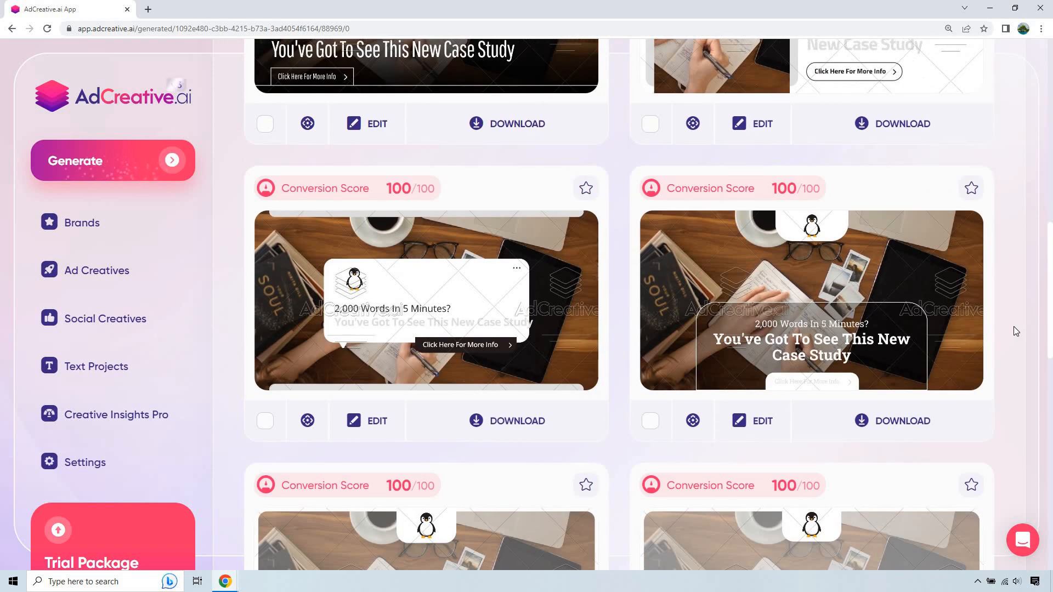
scroll(1015, 331, down, 3)
scroll(1013, 331, down, 2)
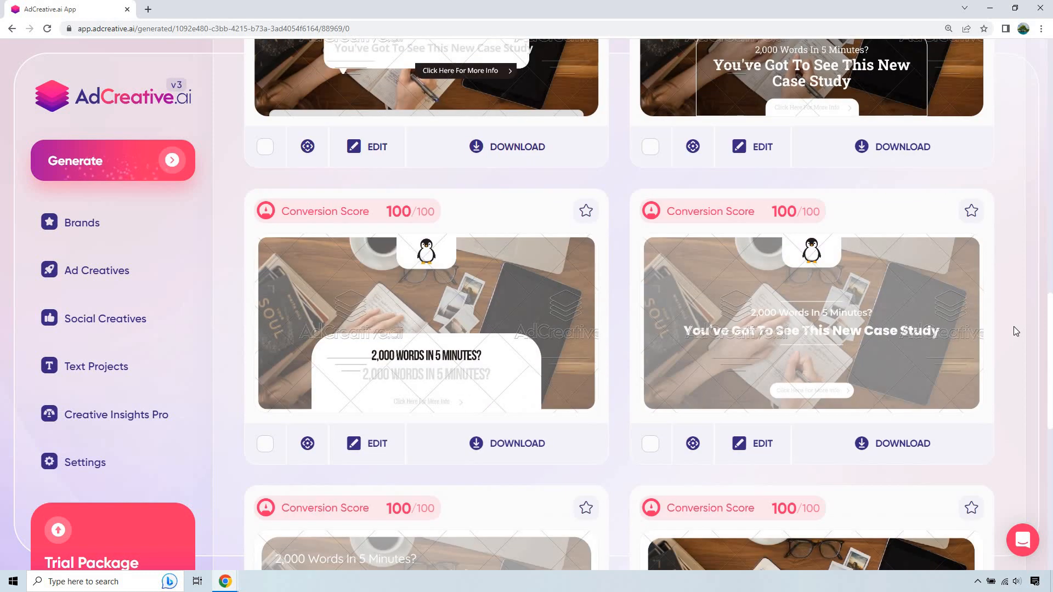
scroll(1014, 328, down, 4)
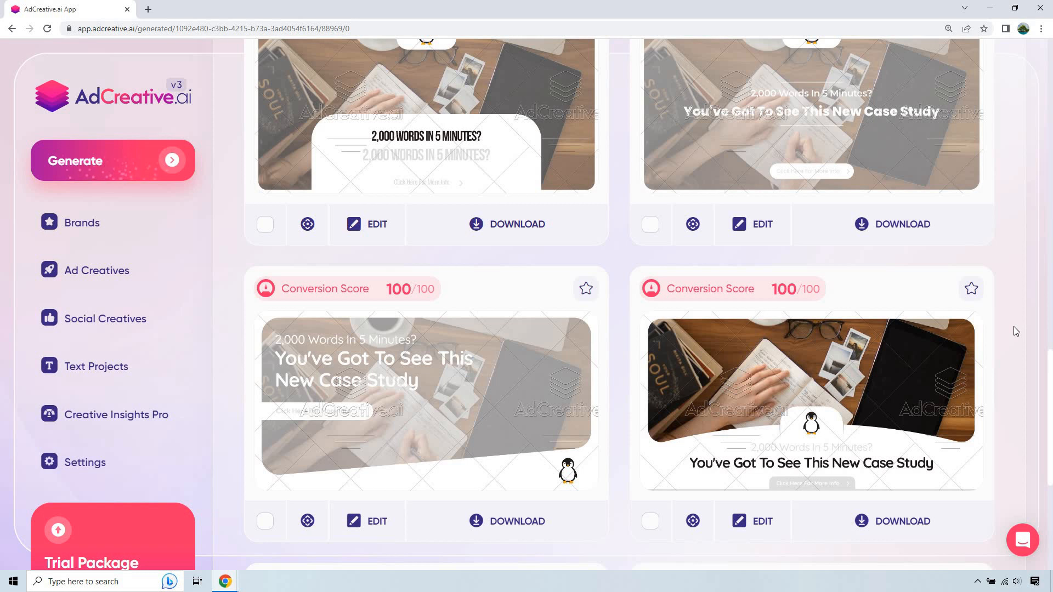
scroll(1015, 331, down, 2)
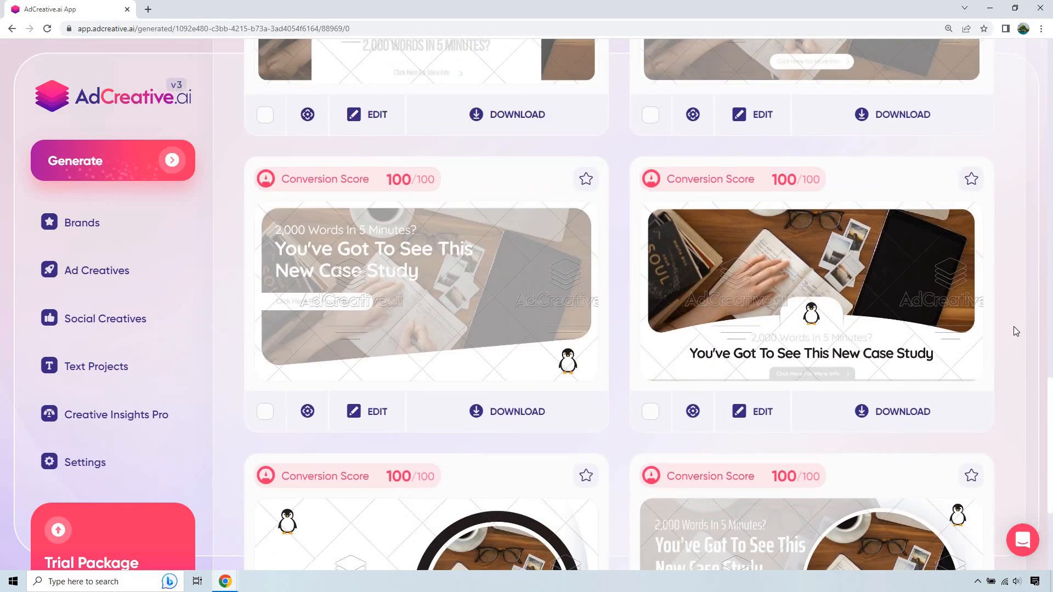
scroll(1014, 331, down, 4)
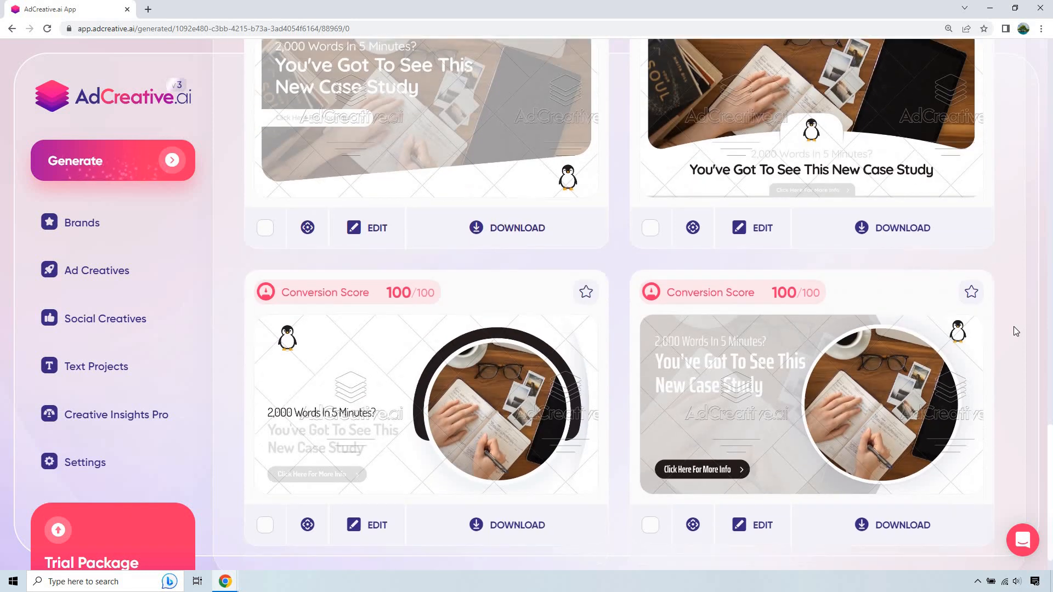
scroll(1013, 326, down, 5)
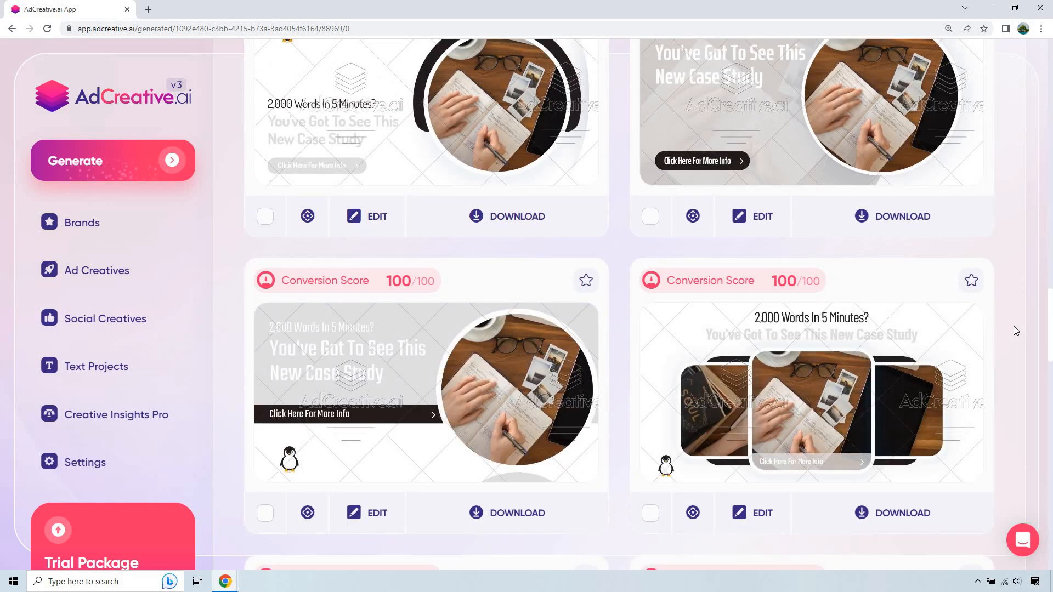
scroll(1013, 326, down, 3)
scroll(1013, 327, down, 2)
scroll(1013, 327, down, 3)
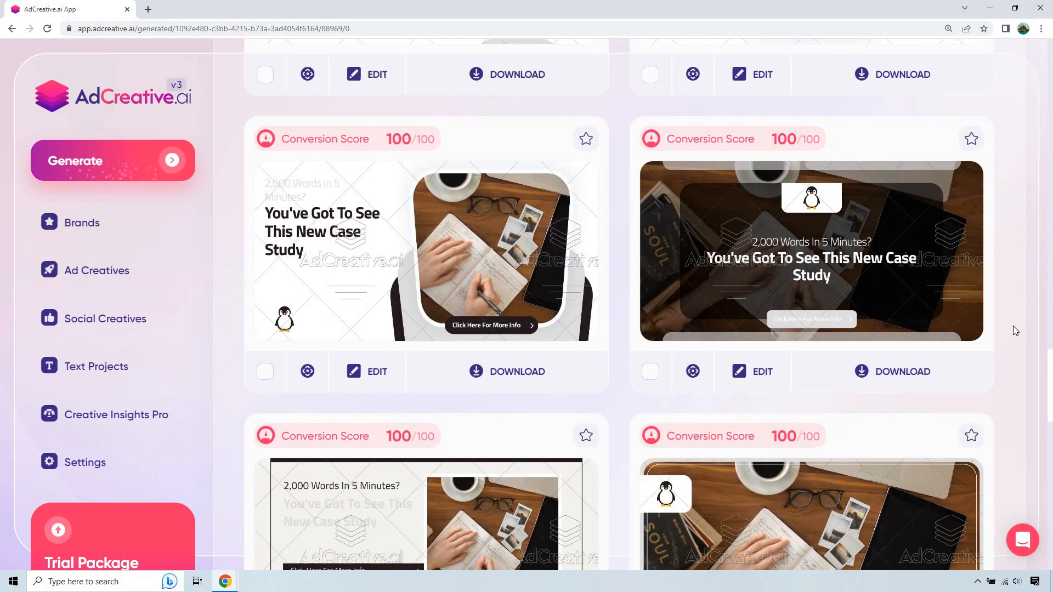
scroll(1013, 327, down, 3)
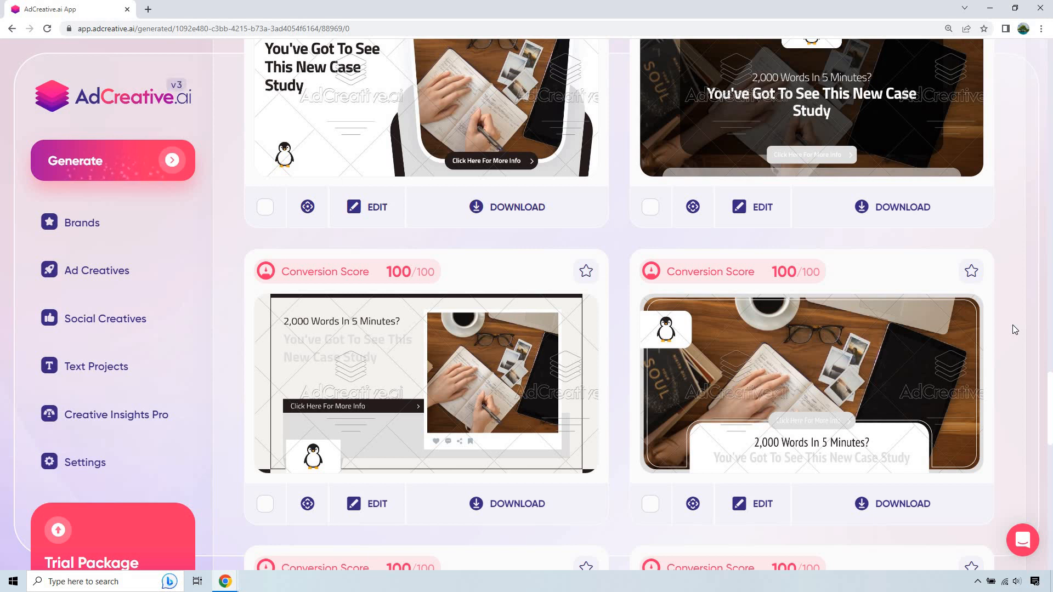
Step: Examine the remaining generated creatives further down the list, checking image placement, headline and button legibility, and conversion scores
scroll(1012, 324, down, 5)
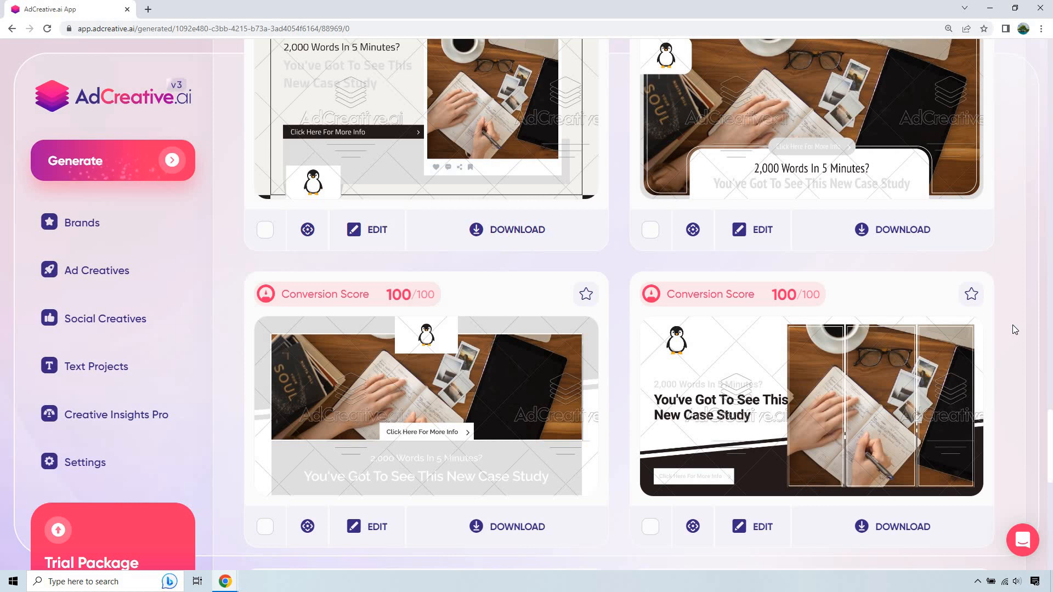
scroll(1012, 329, down, 7)
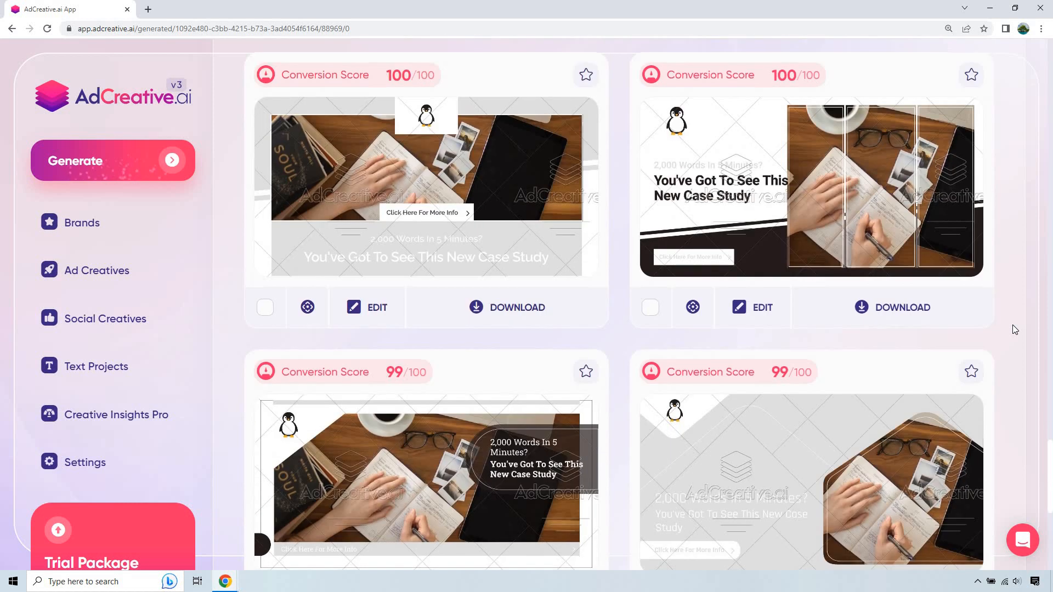
scroll(1013, 326, down, 5)
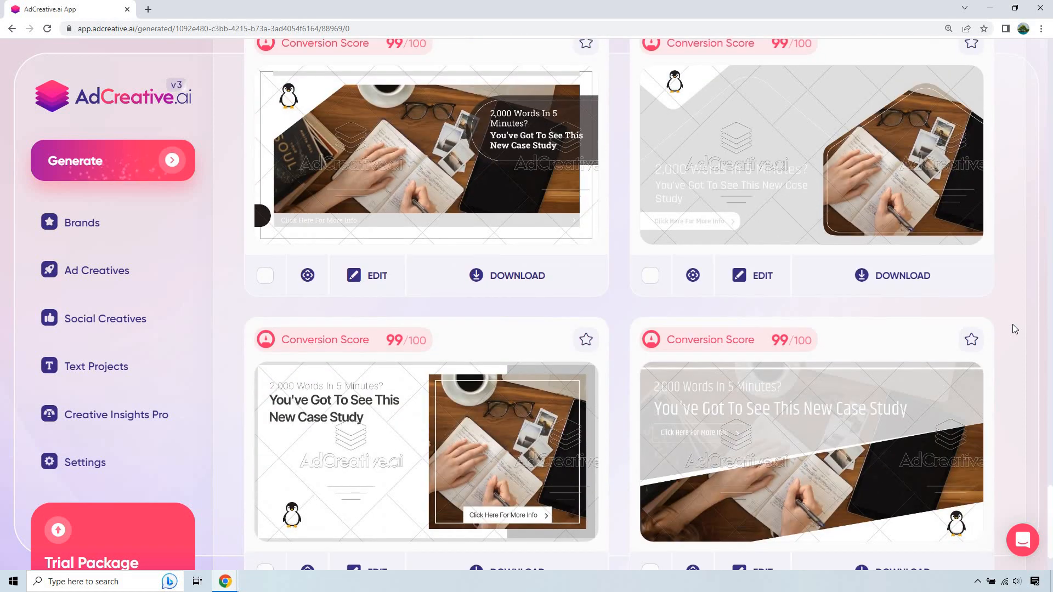
scroll(1013, 329, down, 4)
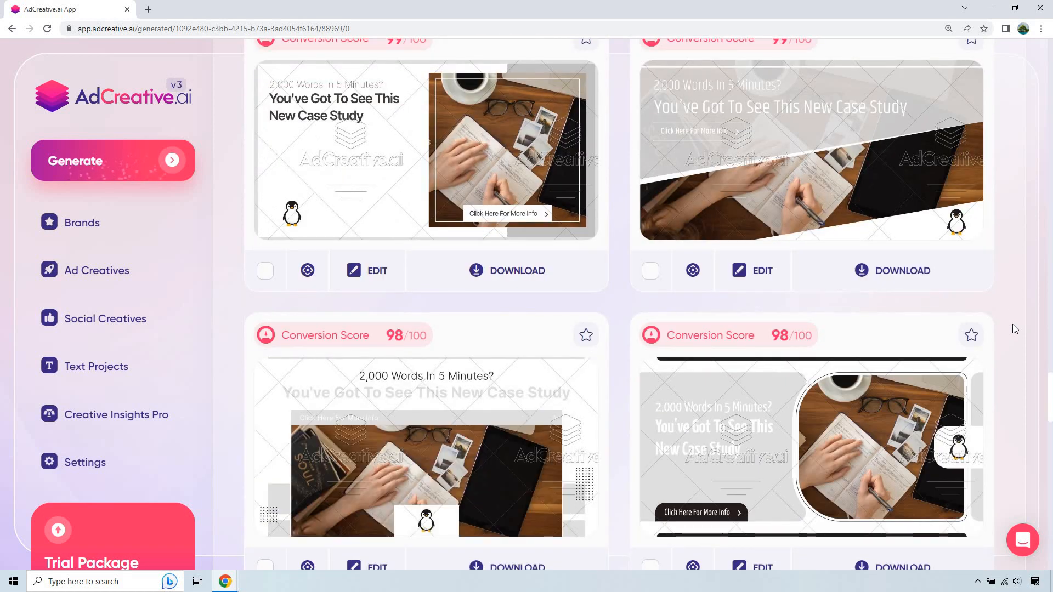
scroll(1013, 329, down, 3)
scroll(1012, 324, down, 6)
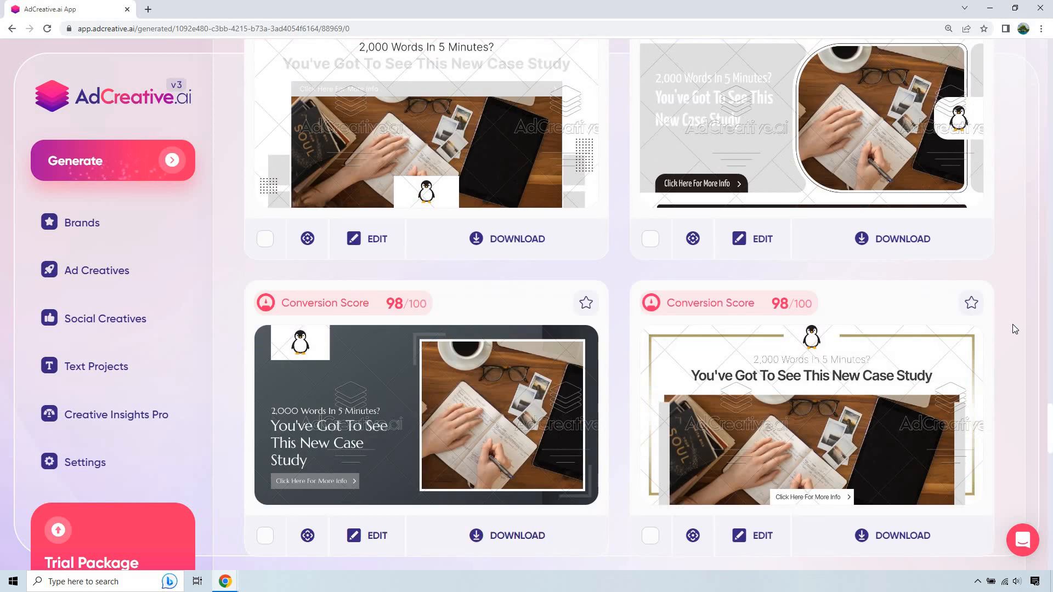
scroll(1012, 325, down, 4)
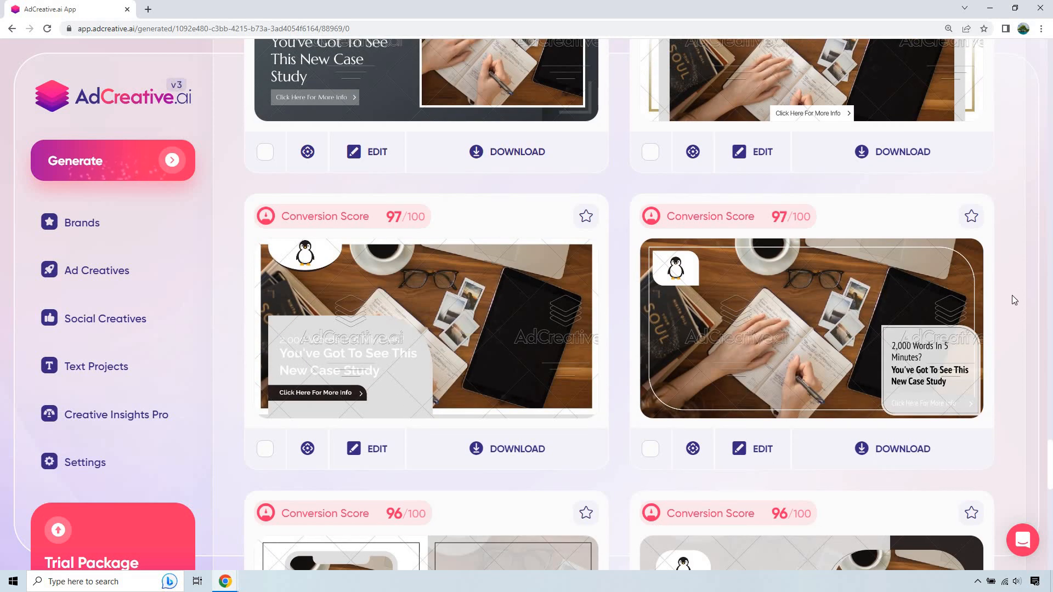
scroll(1014, 299, down, 3)
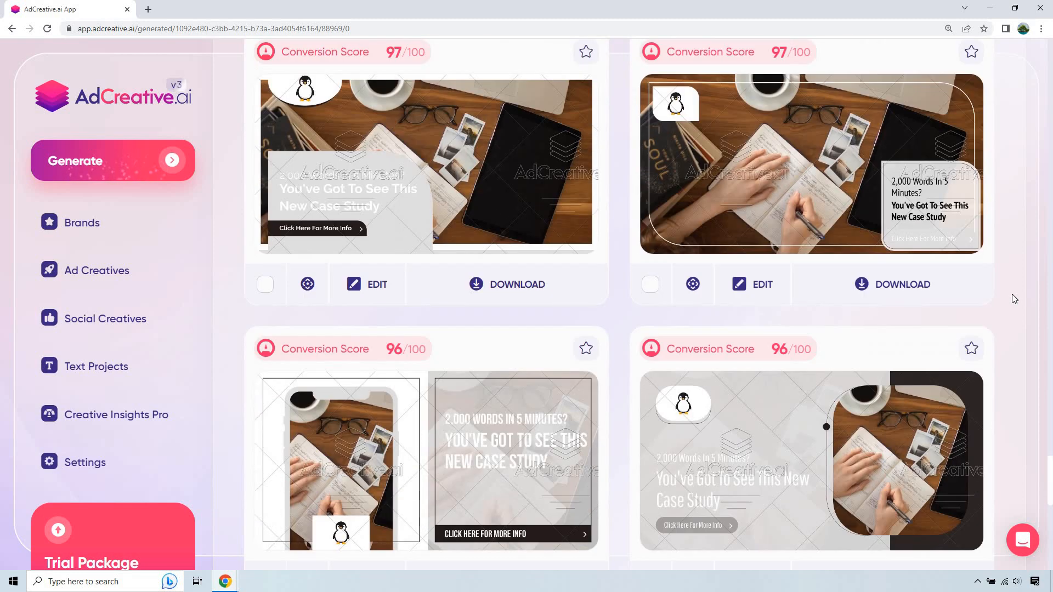
scroll(1013, 299, down, 5)
scroll(1012, 294, down, 4)
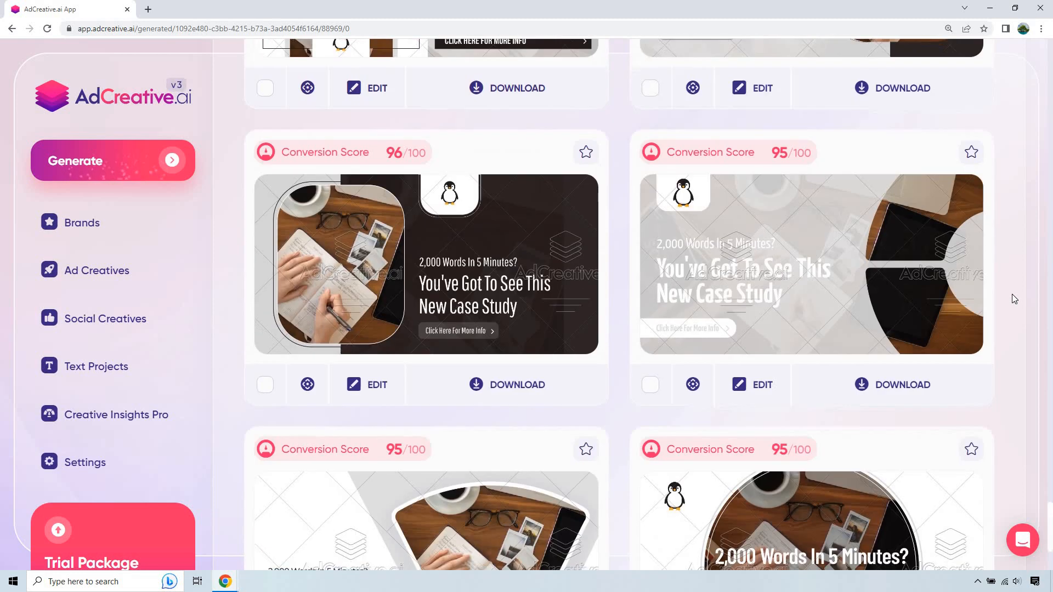
scroll(1012, 294, down, 3)
scroll(1013, 298, down, 6)
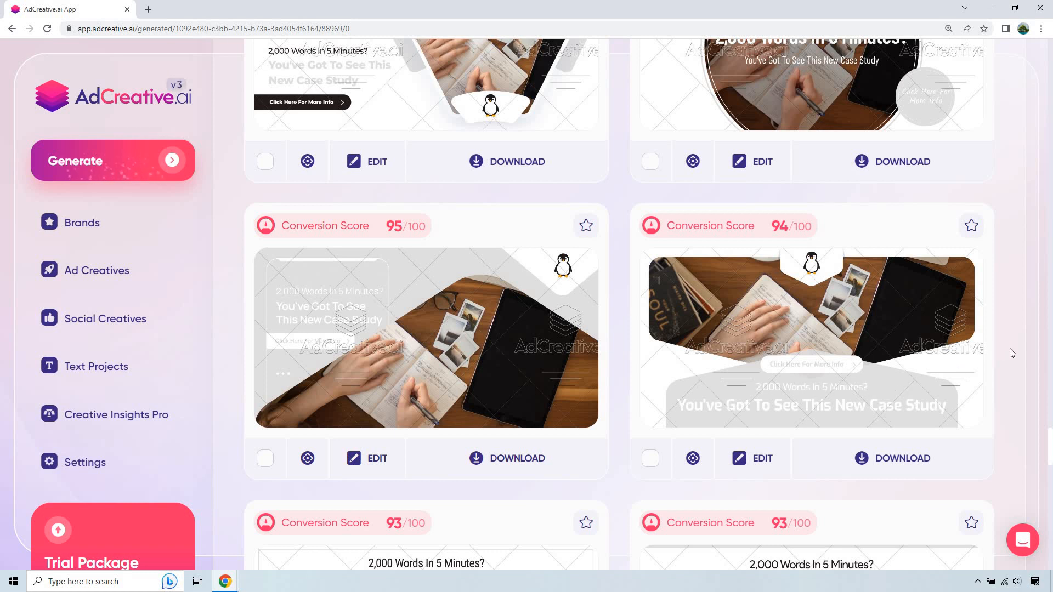
scroll(1008, 347, down, 4)
scroll(923, 301, up, 2)
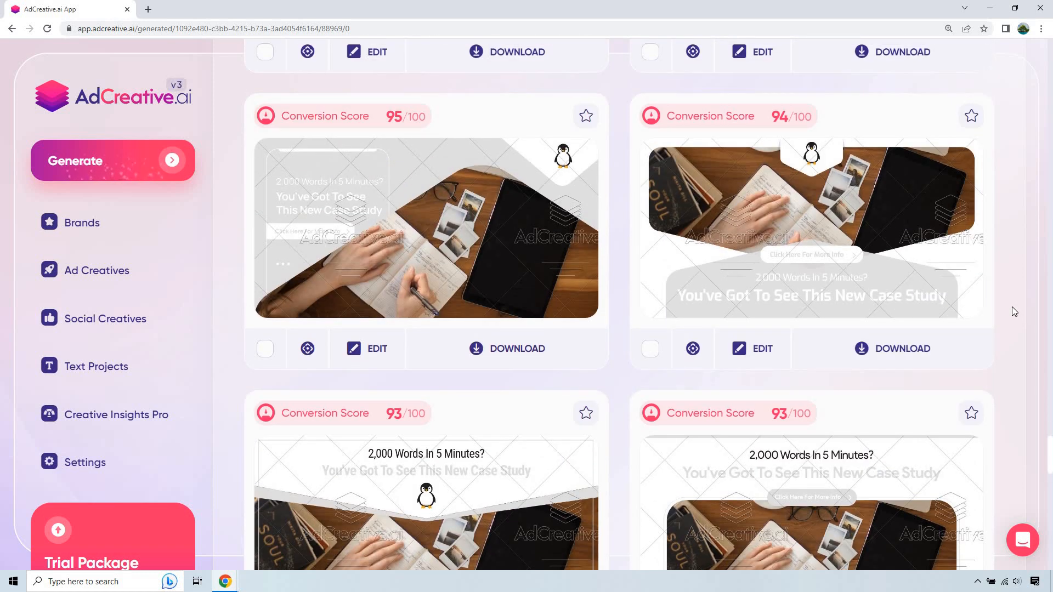
scroll(1012, 307, down, 4)
scroll(1009, 310, down, 4)
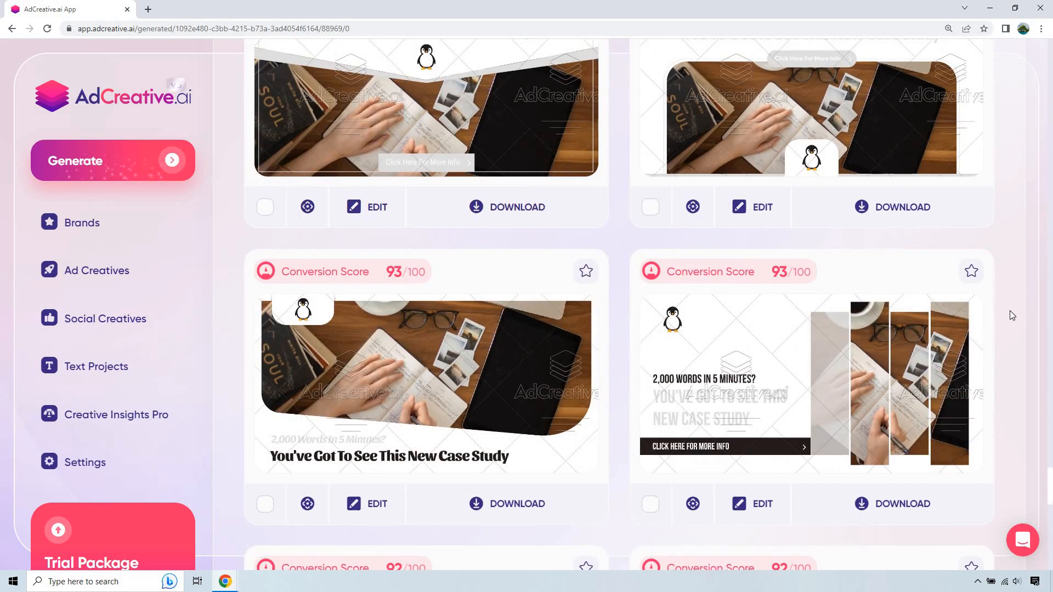
scroll(1012, 315, down, 6)
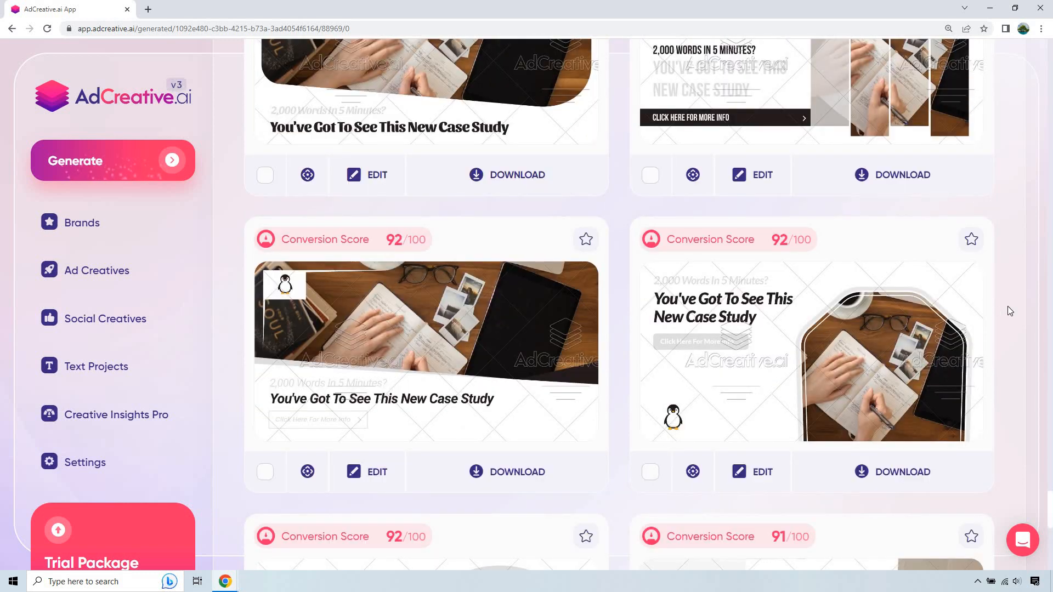
scroll(1008, 310, down, 6)
scroll(1007, 312, down, 2)
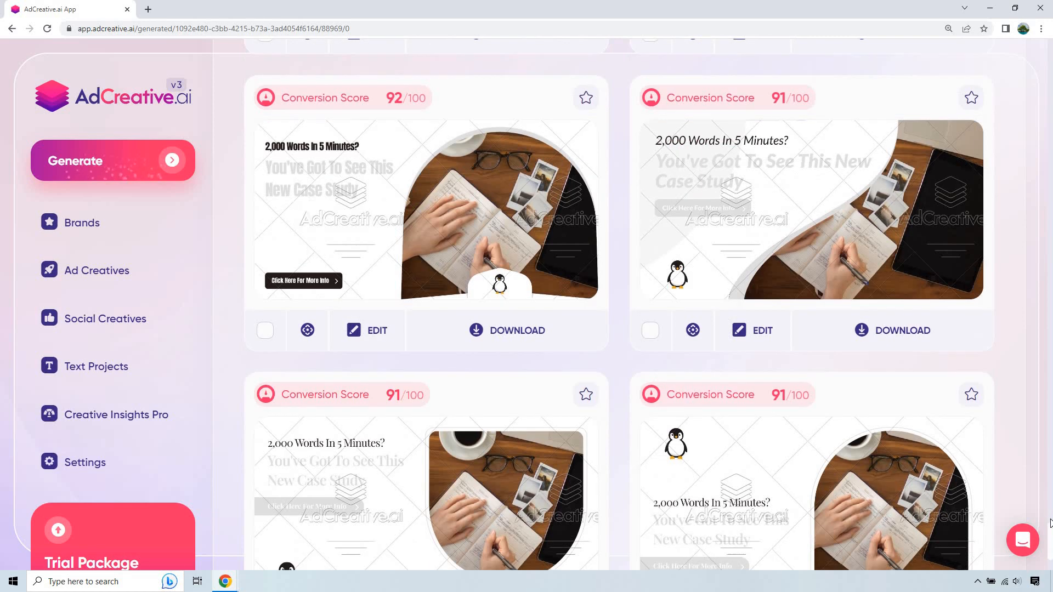
Step: Return to the start of the generated posts and re-examine the first creatives' logo placement, headline and call-to-action contrast
scroll(1050, 524, down, 10)
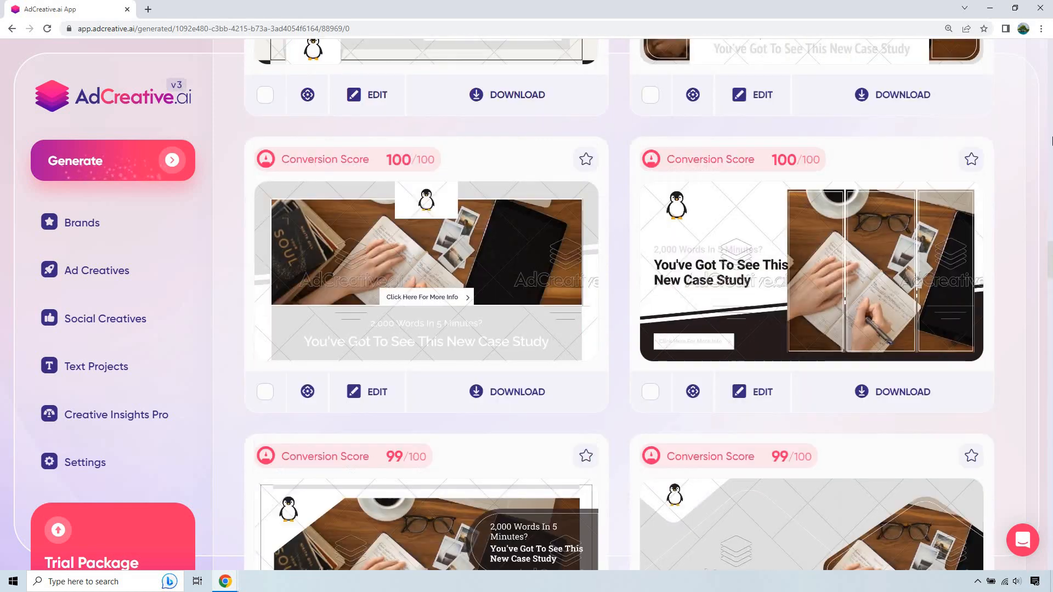
scroll(1022, 197, up, 15)
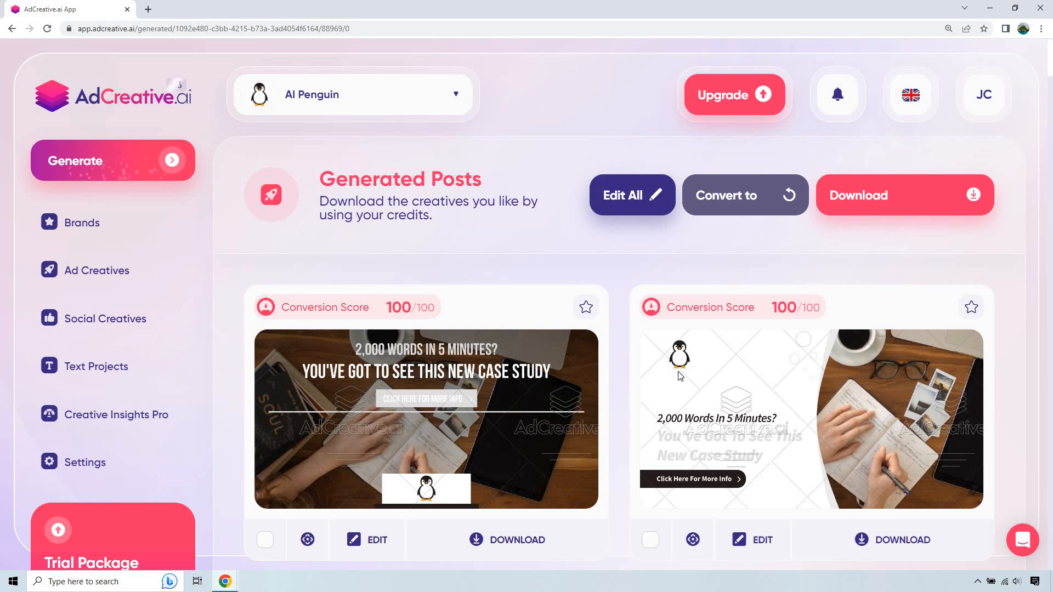
scroll(707, 351, down, 4)
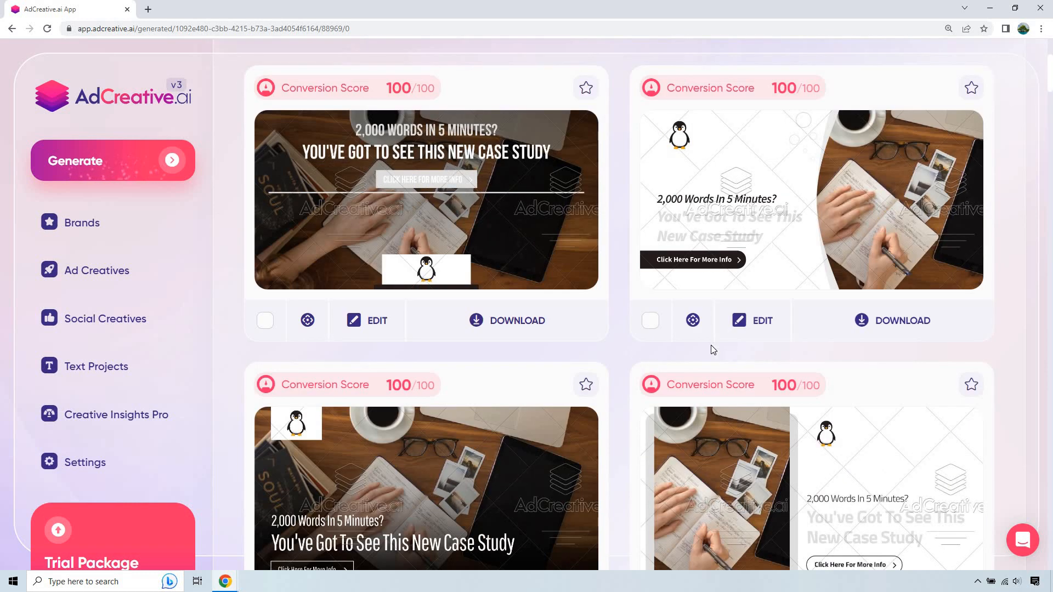
scroll(710, 344, up, 3)
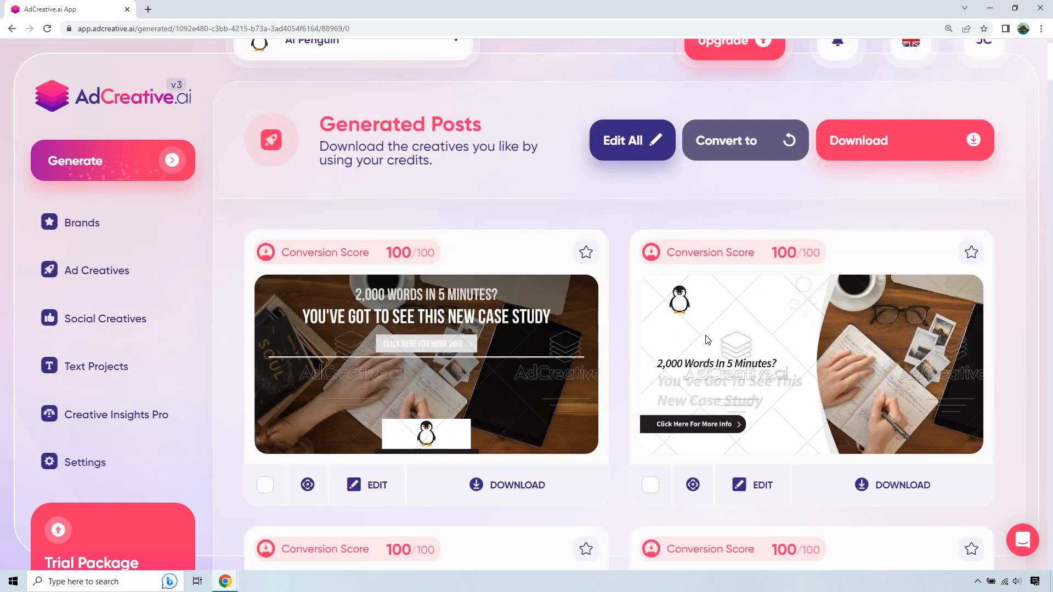
scroll(1017, 311, up, 1)
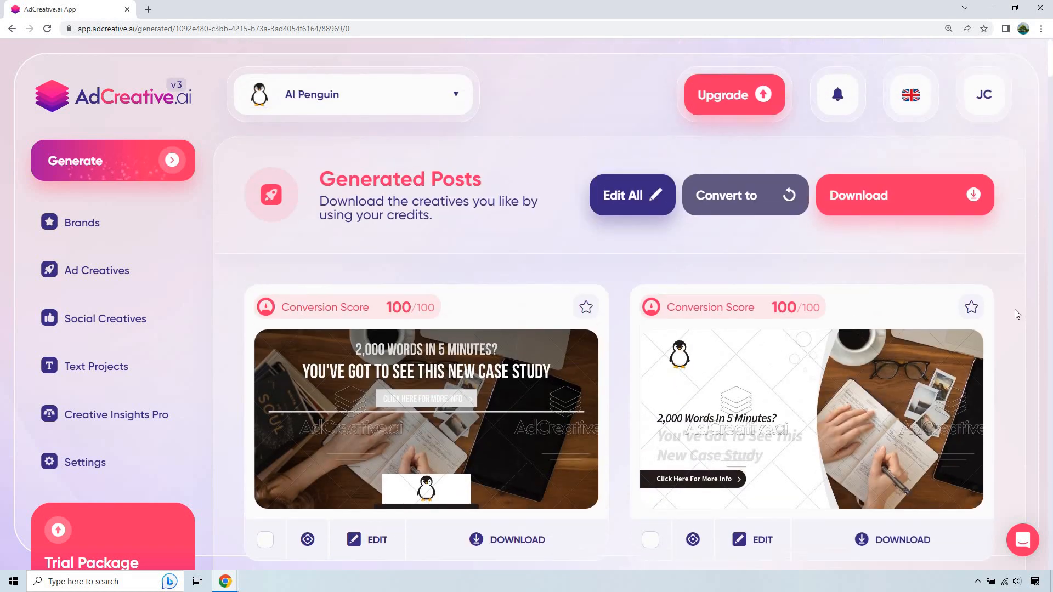